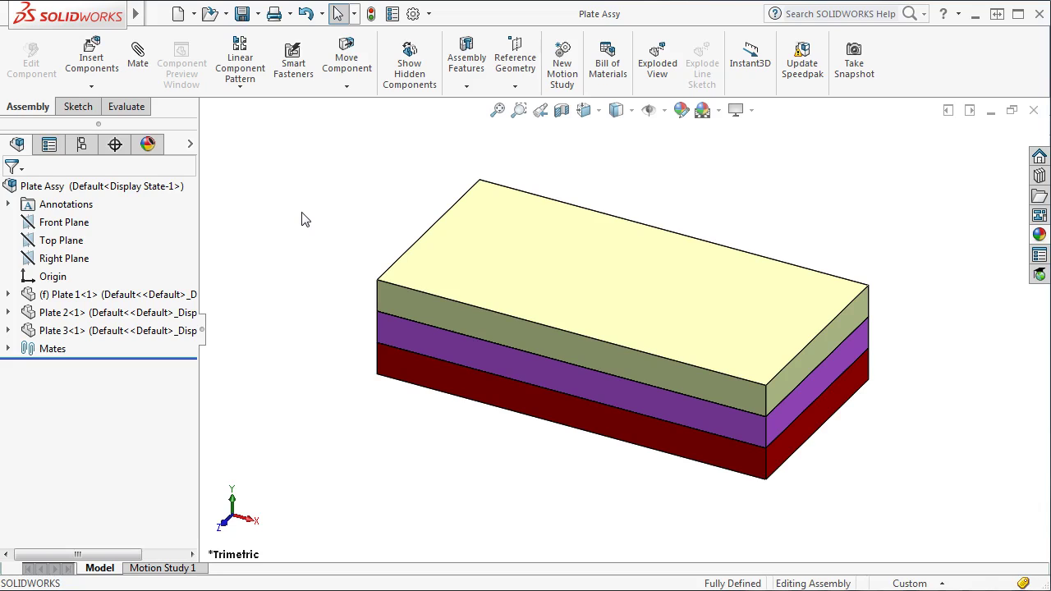
# Look through the Insert menus for an assembly hole, then start a Hole Series from Assembly Features
pyautogui.click(217, 14)
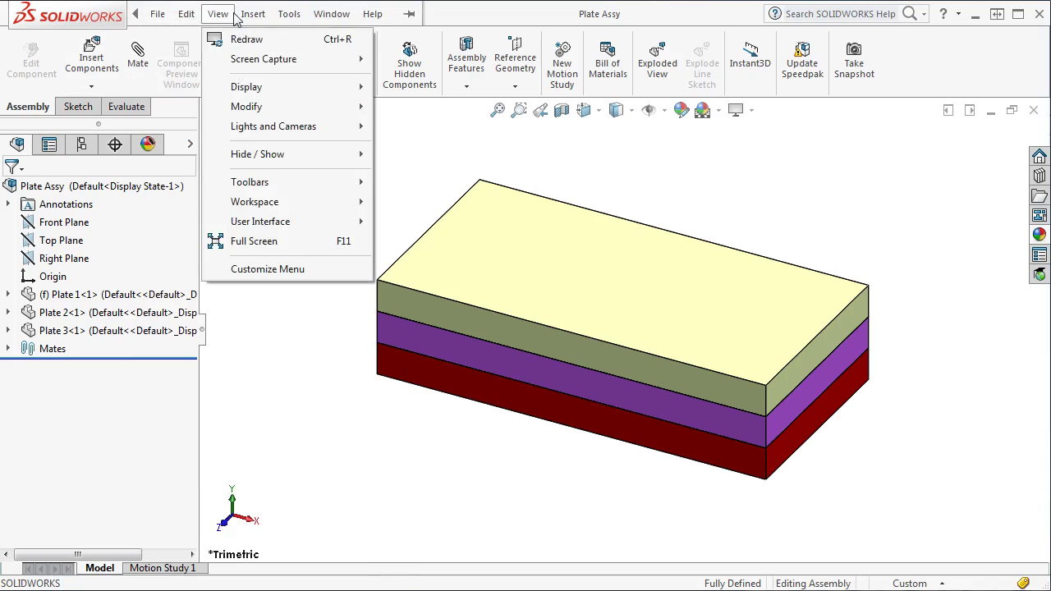
pyautogui.moveTo(246, 15)
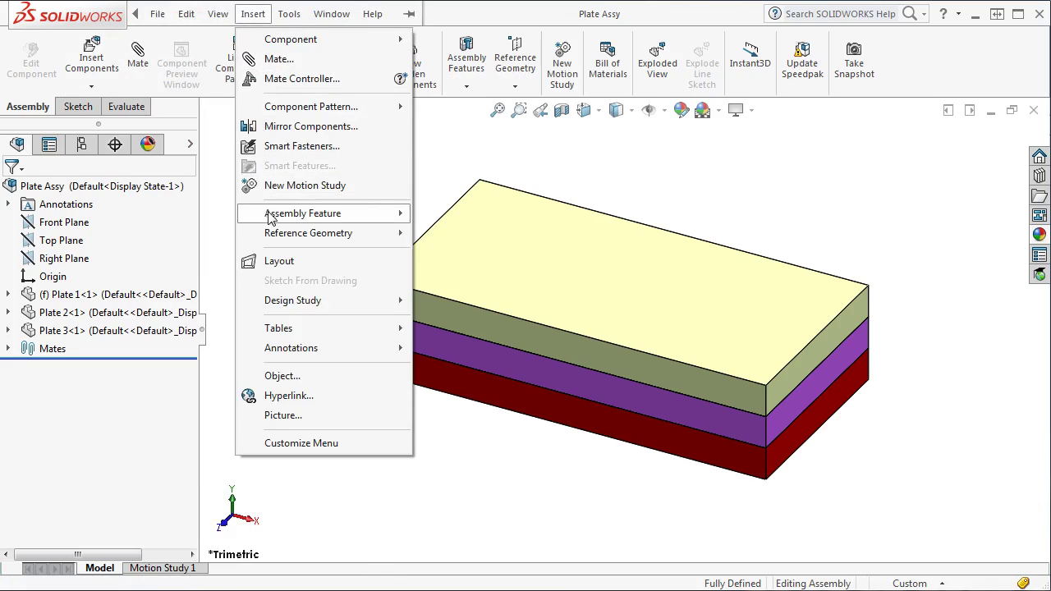
pyautogui.moveTo(361, 216)
pyautogui.moveTo(503, 279)
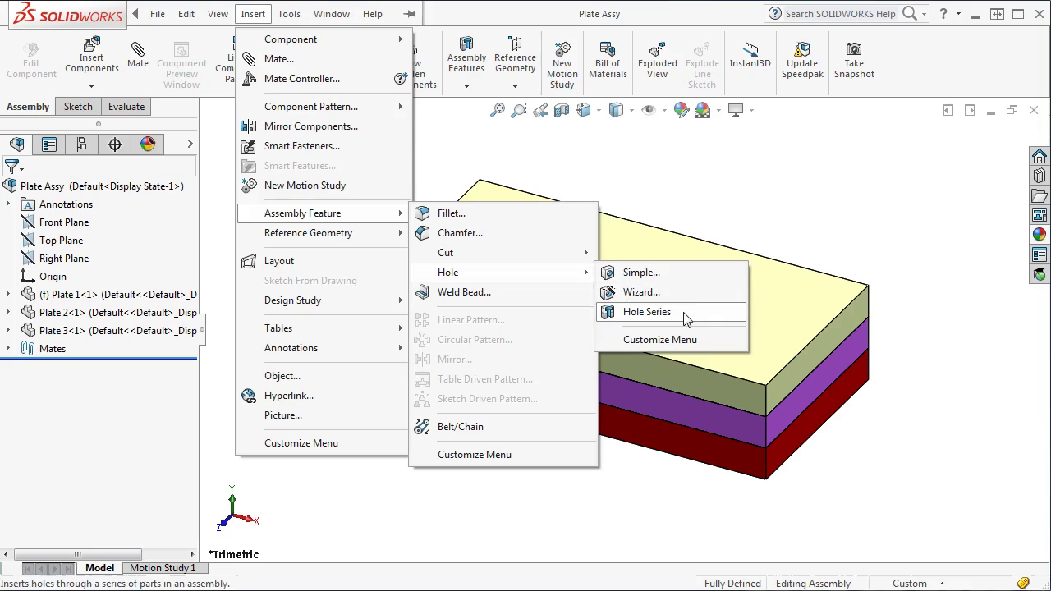
pyautogui.click(722, 204)
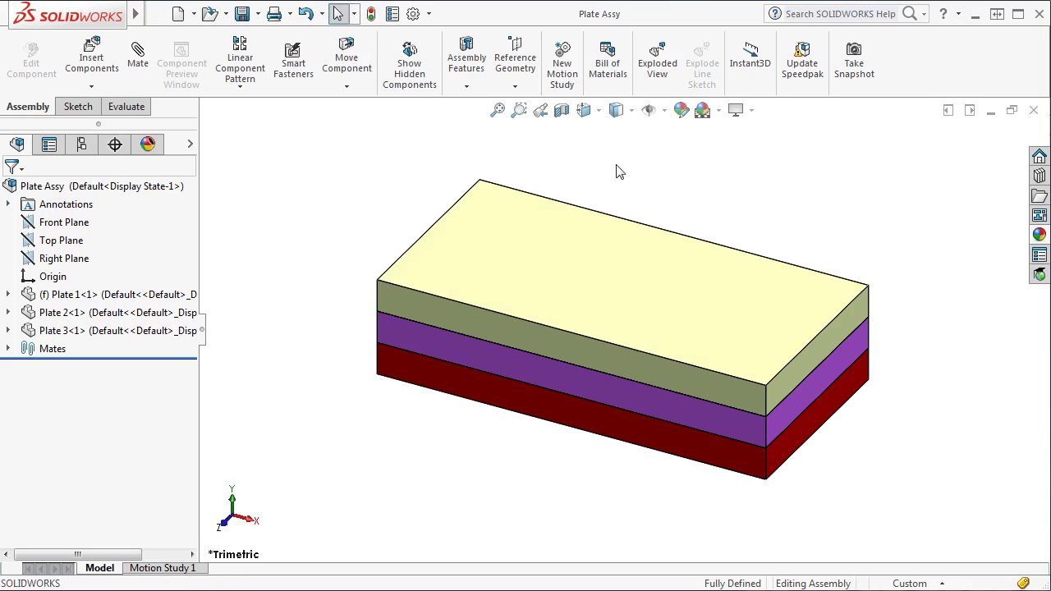
pyautogui.click(478, 92)
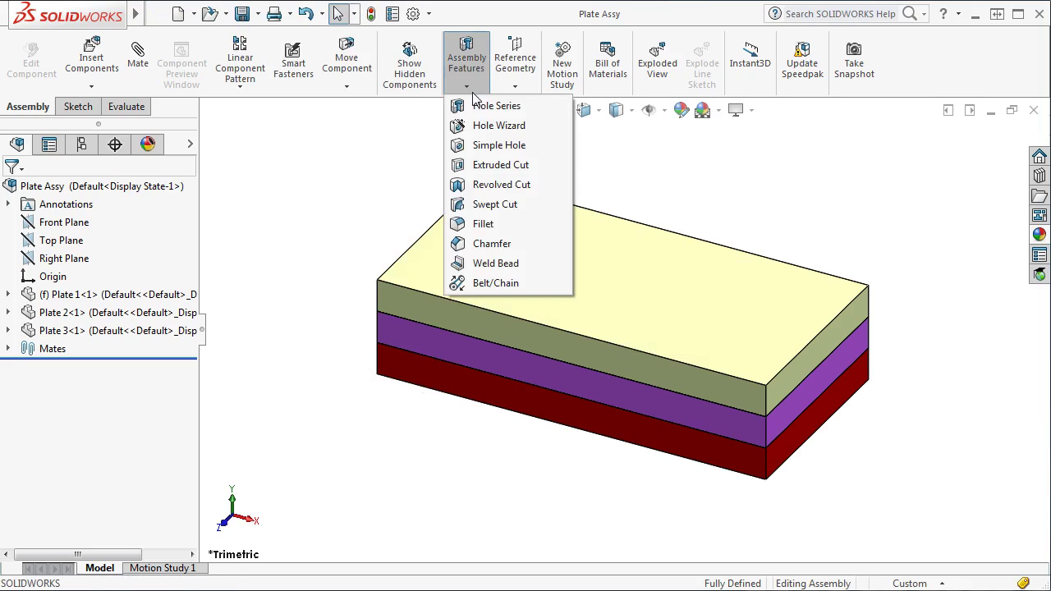
pyautogui.click(534, 107)
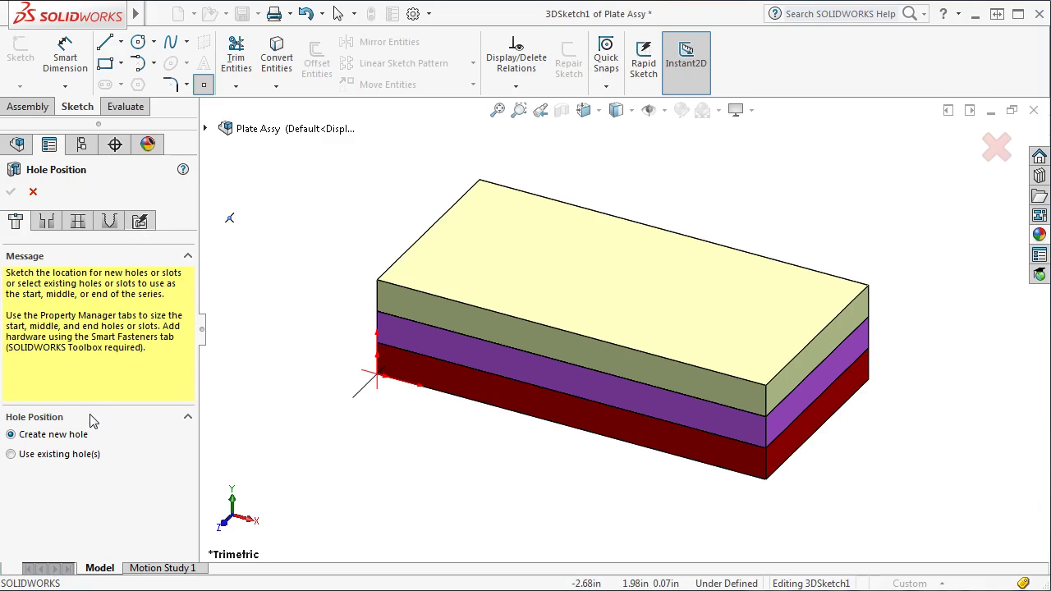
pyautogui.click(12, 455)
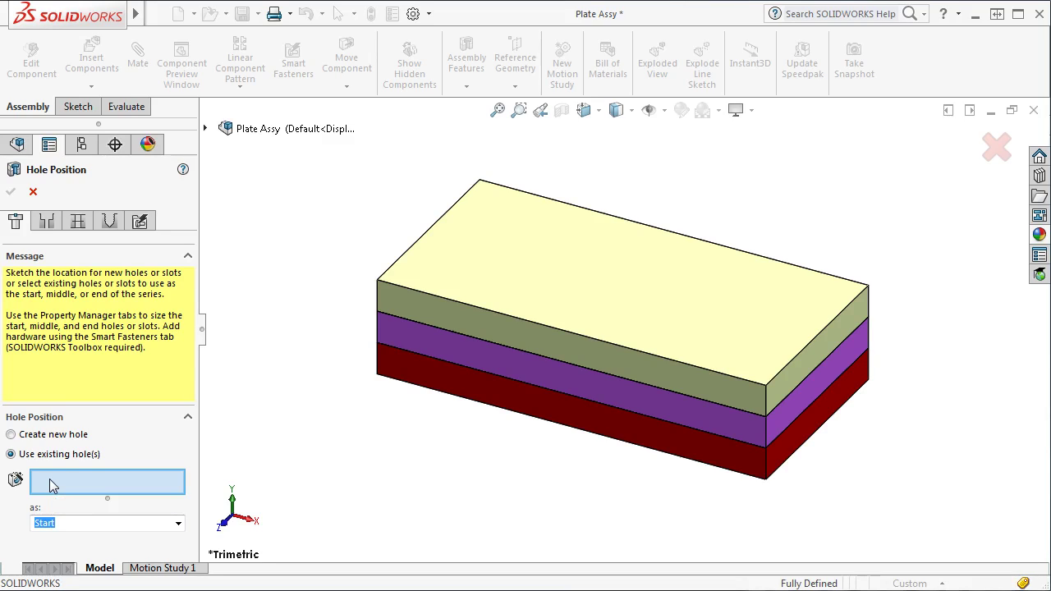
pyautogui.click(12, 435)
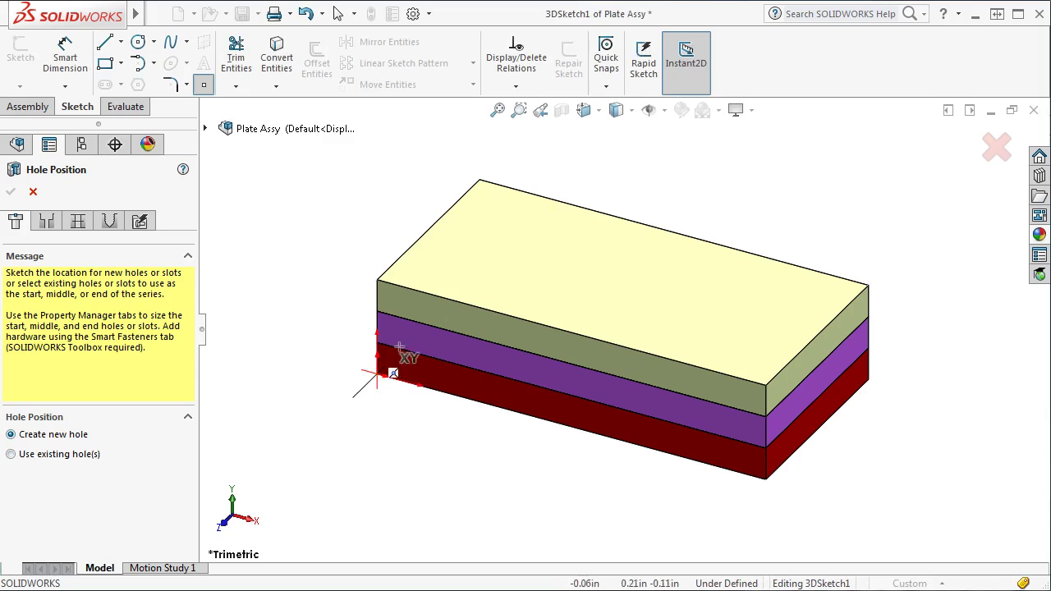
# Place the hole on the top plate face and make the start hole a 1/4 Hex Bolt counterbore
pyautogui.click(603, 277)
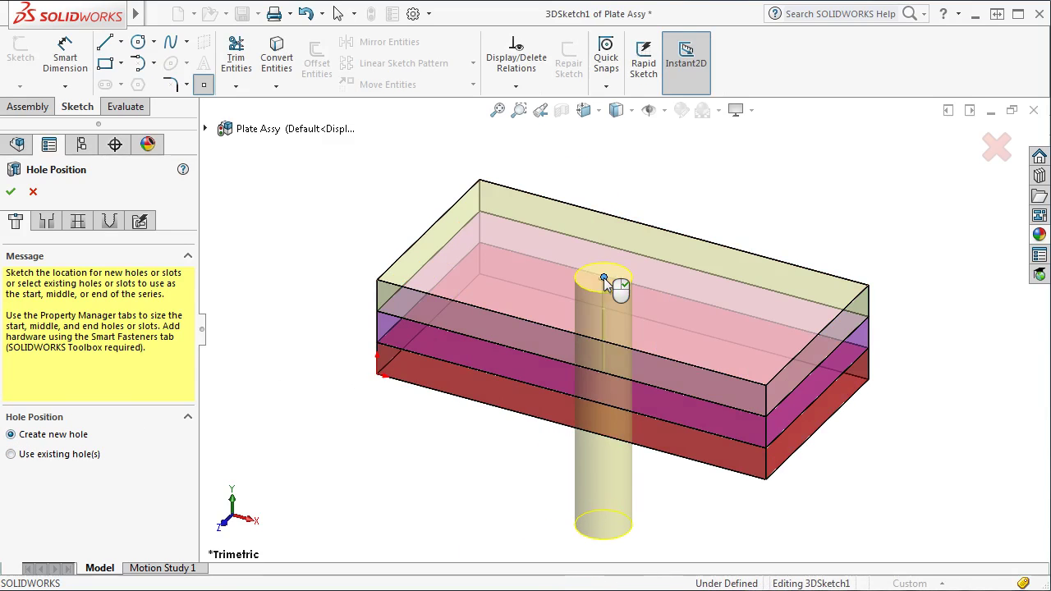
pyautogui.click(48, 225)
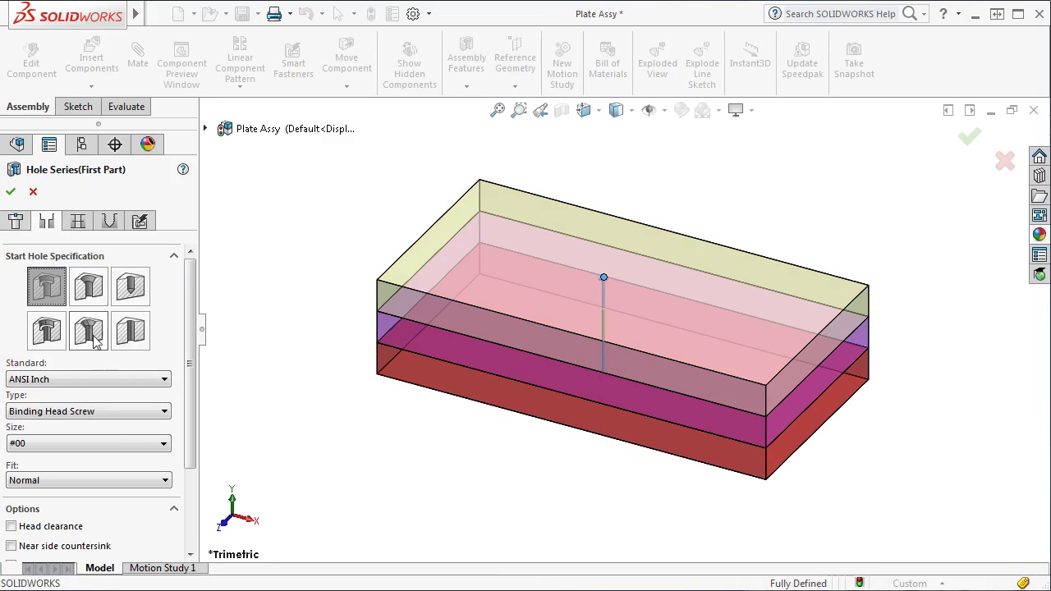
pyautogui.click(115, 444)
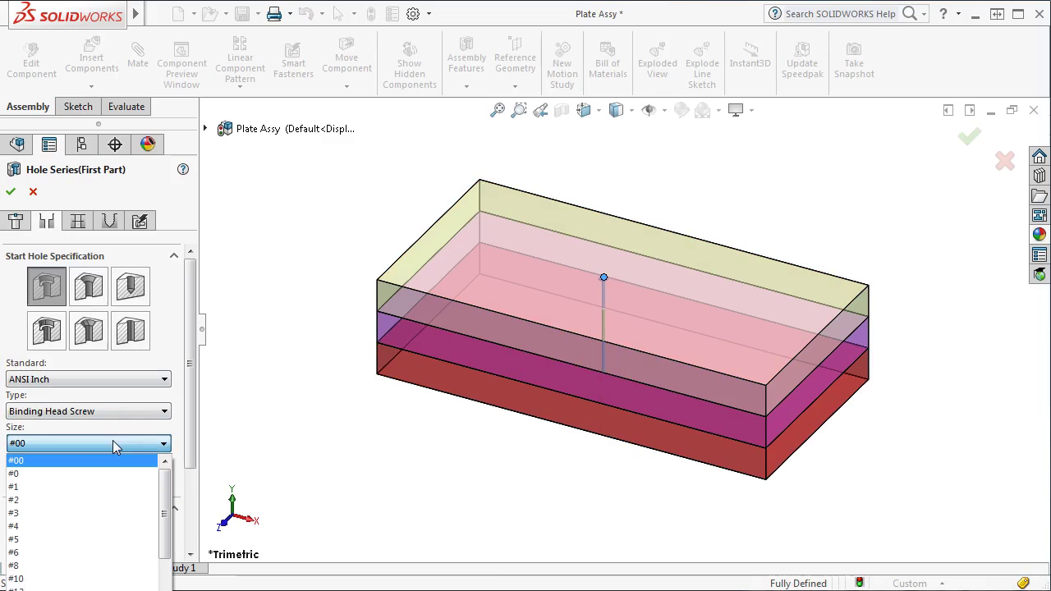
pyautogui.scroll(-1, 156, 492)
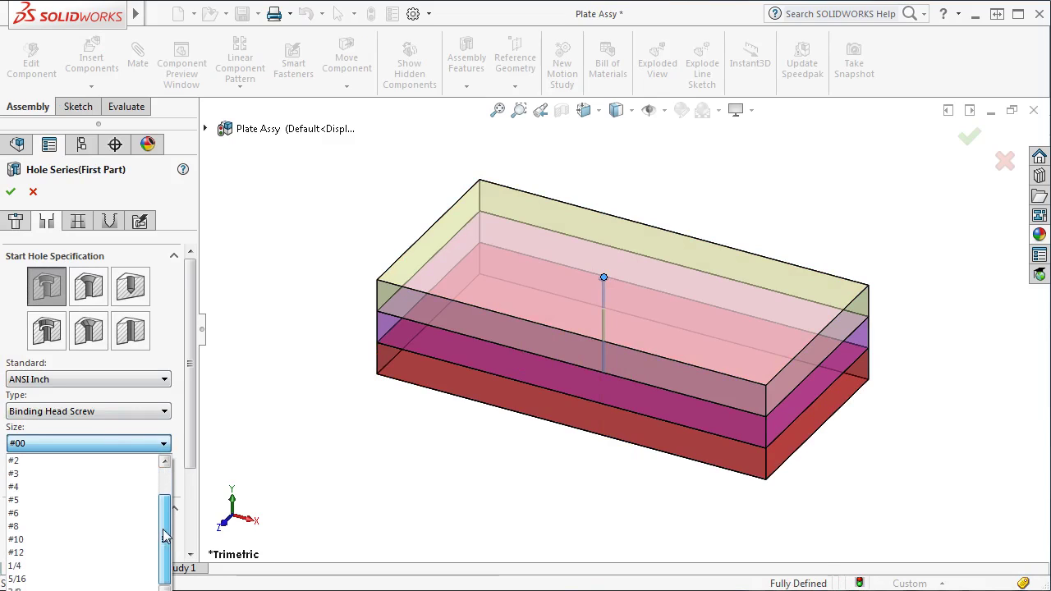
pyautogui.click(102, 565)
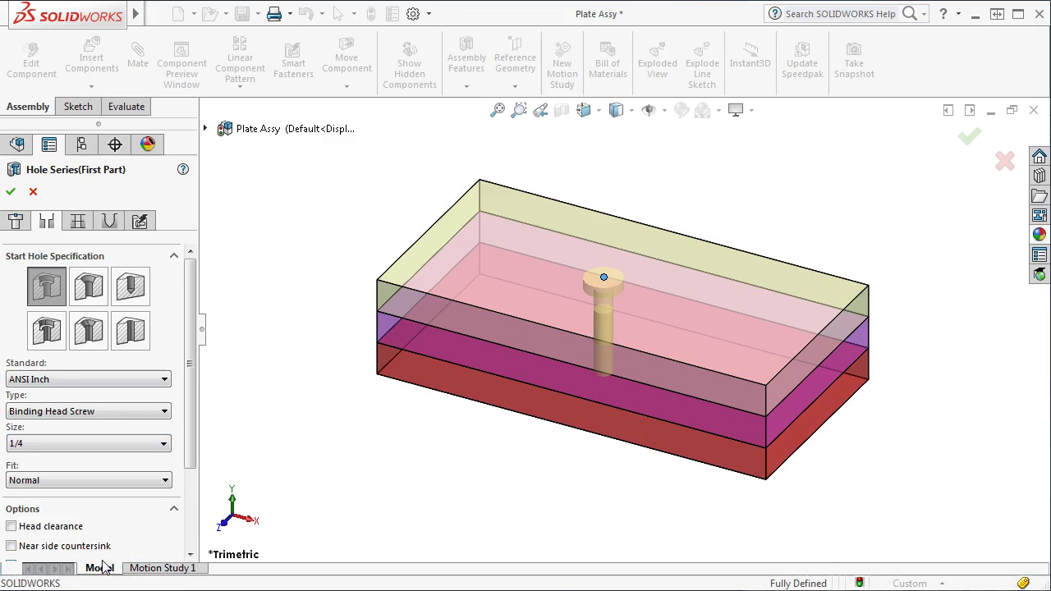
pyautogui.click(165, 412)
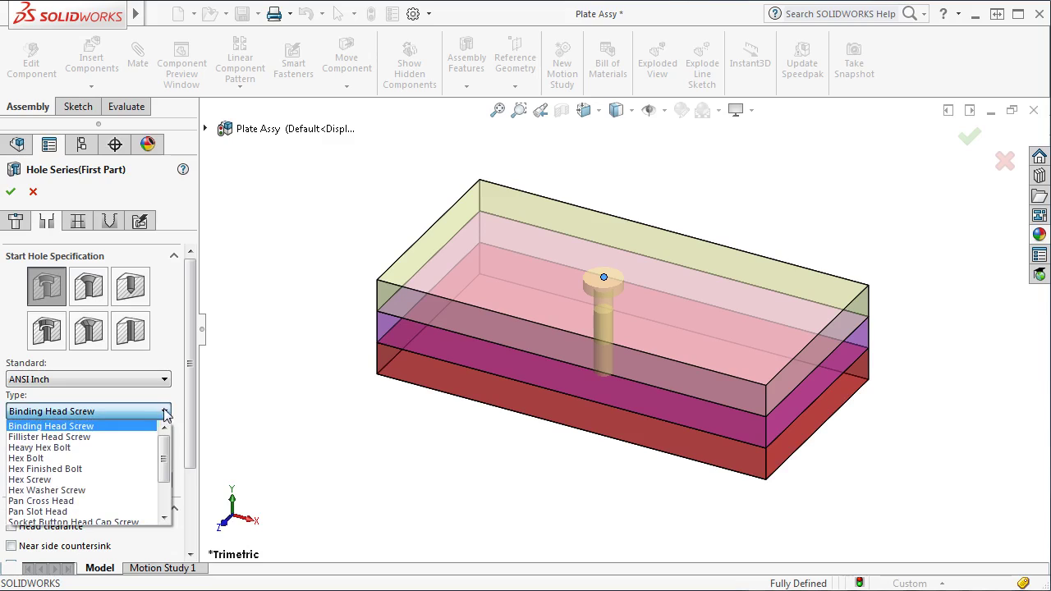
pyautogui.click(110, 459)
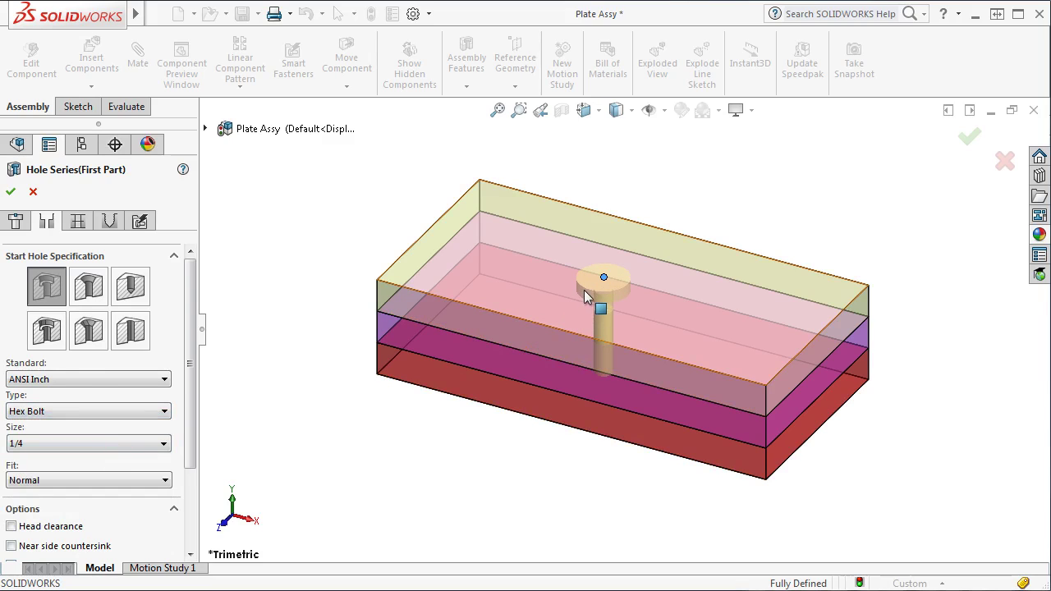
pyautogui.click(79, 222)
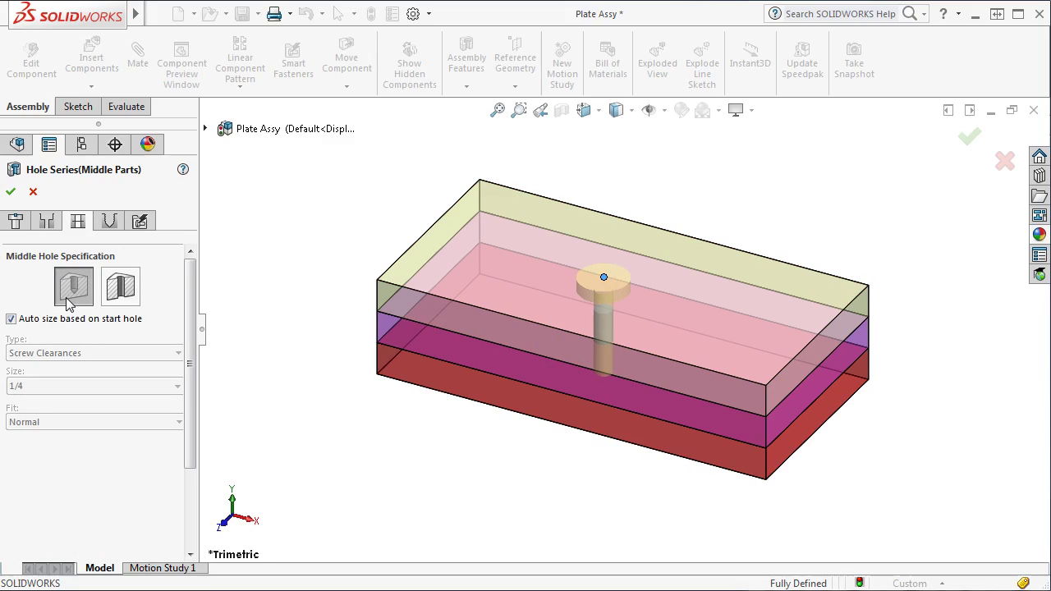
# Make the middle plate's hole an auto-sized 1/4 screw clearance
pyautogui.click(121, 289)
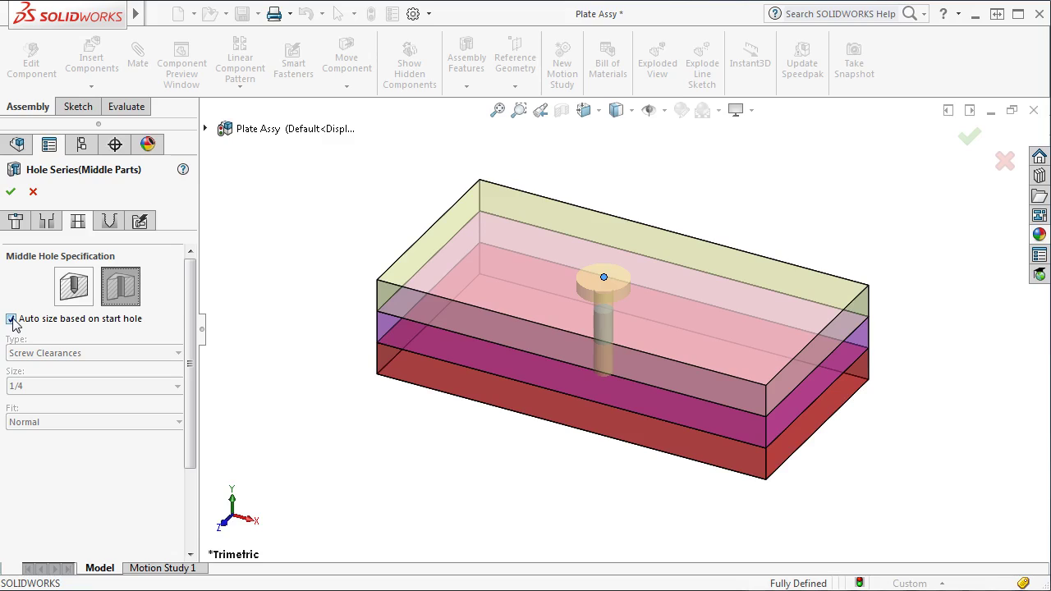
pyautogui.click(106, 225)
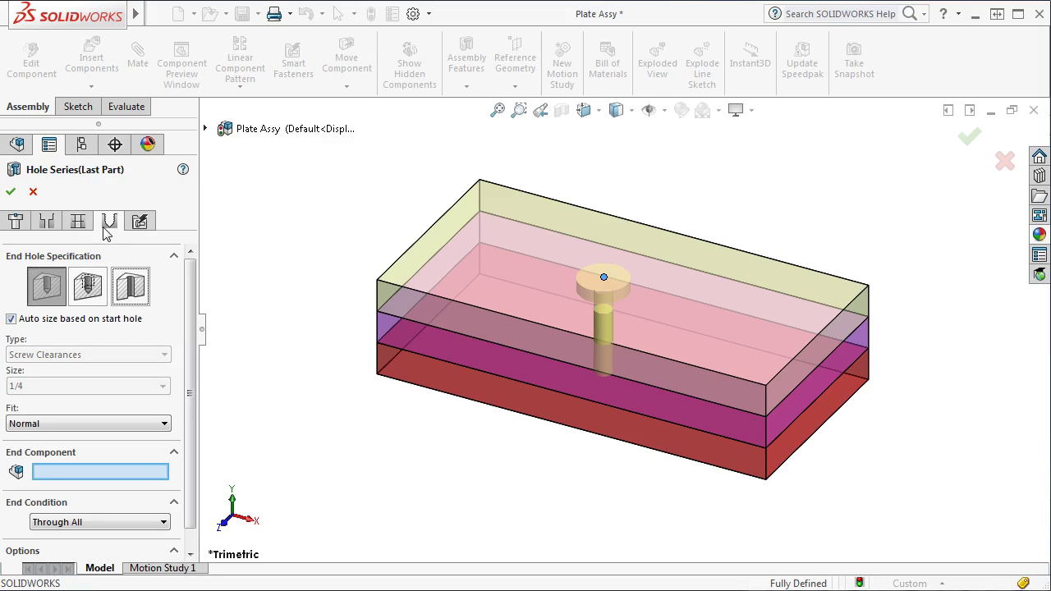
# Set the end hole to a 1/4-20 bottoming tapped hole ending in Plate 1
pyautogui.click(57, 289)
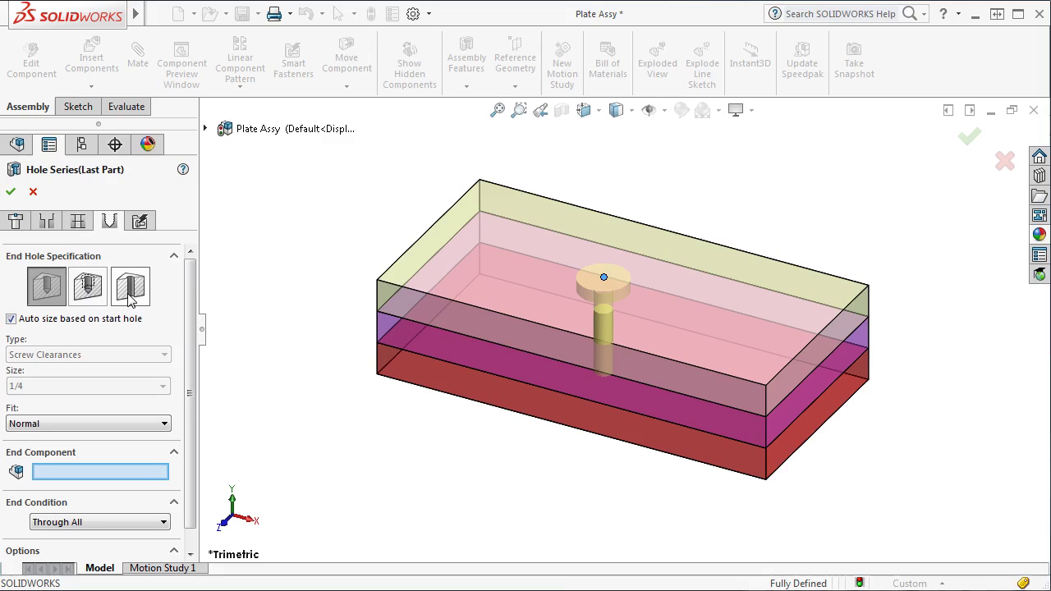
pyautogui.click(88, 287)
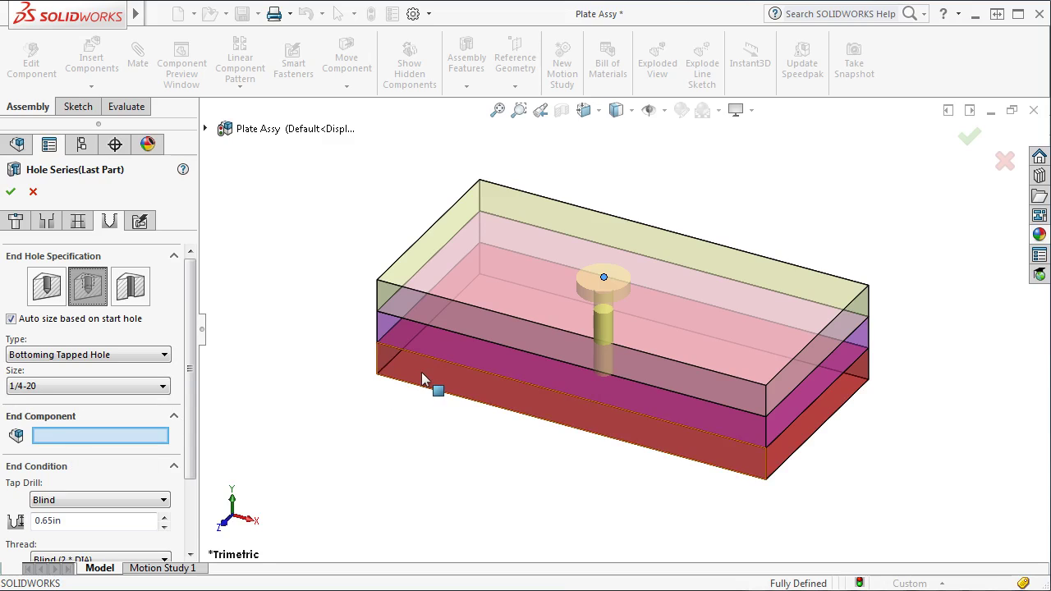
pyautogui.click(205, 128)
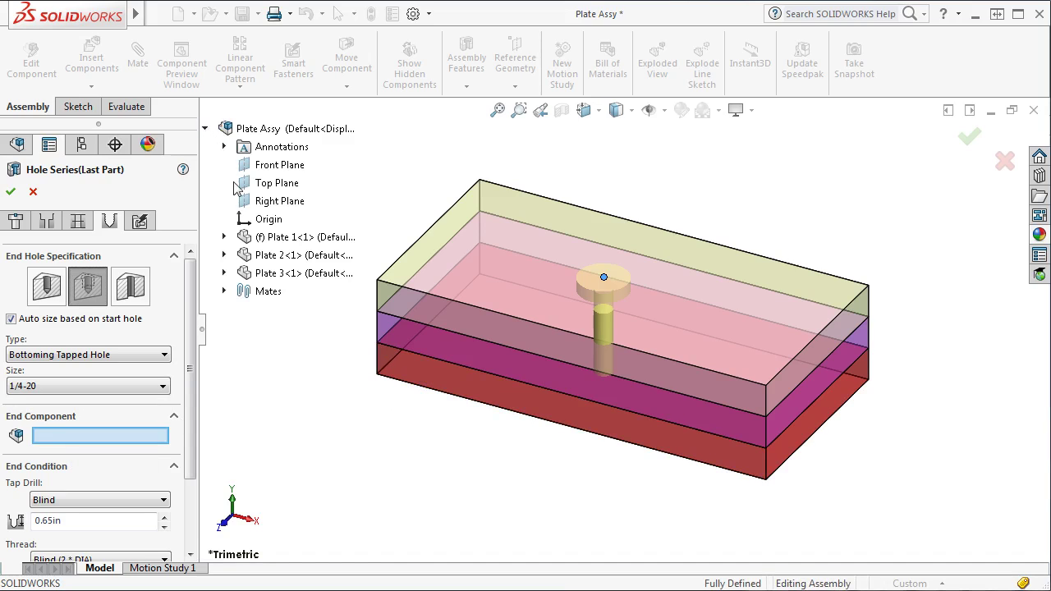
pyautogui.click(267, 242)
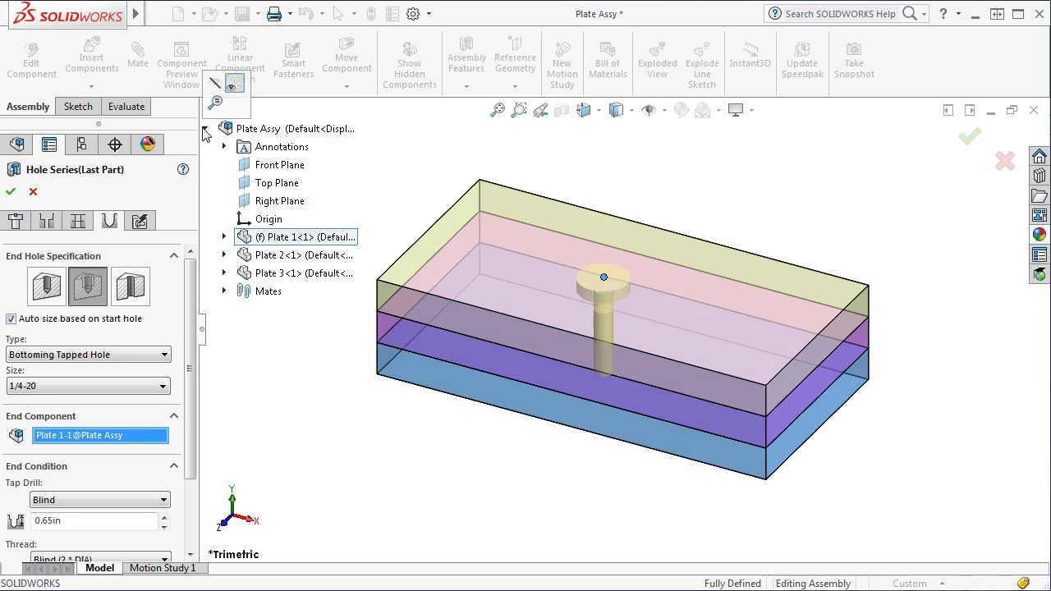
pyautogui.click(205, 131)
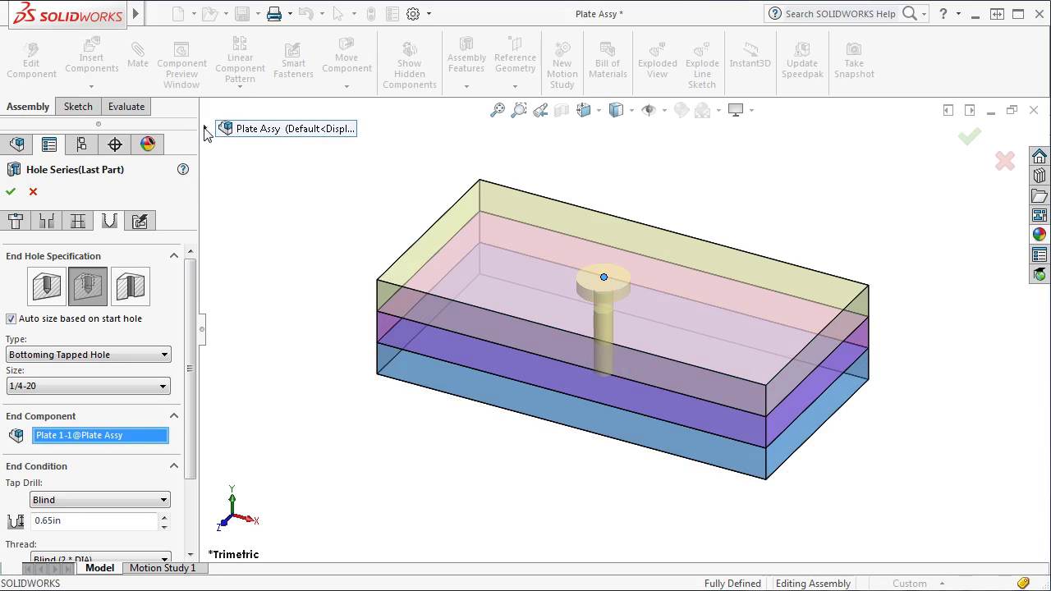
# Leave Place Fastener unchecked under Smart Fasteners and confirm the hole series
pyautogui.click(141, 223)
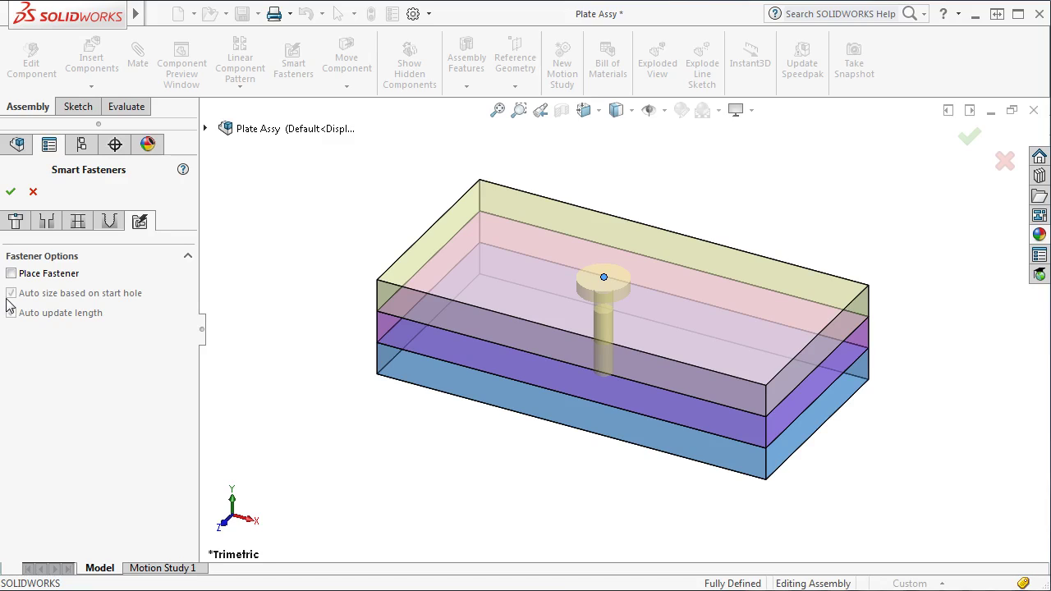
pyautogui.click(11, 192)
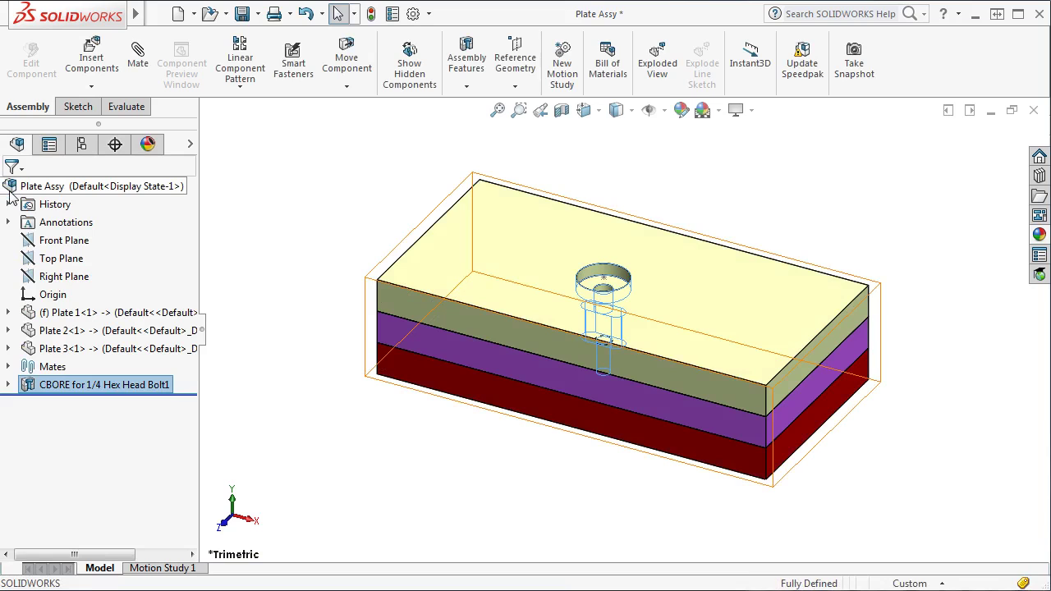
# Open Plate 1 in its own window, check Tapped Hole1, then return to Plate Assy
pyautogui.click(51, 313)
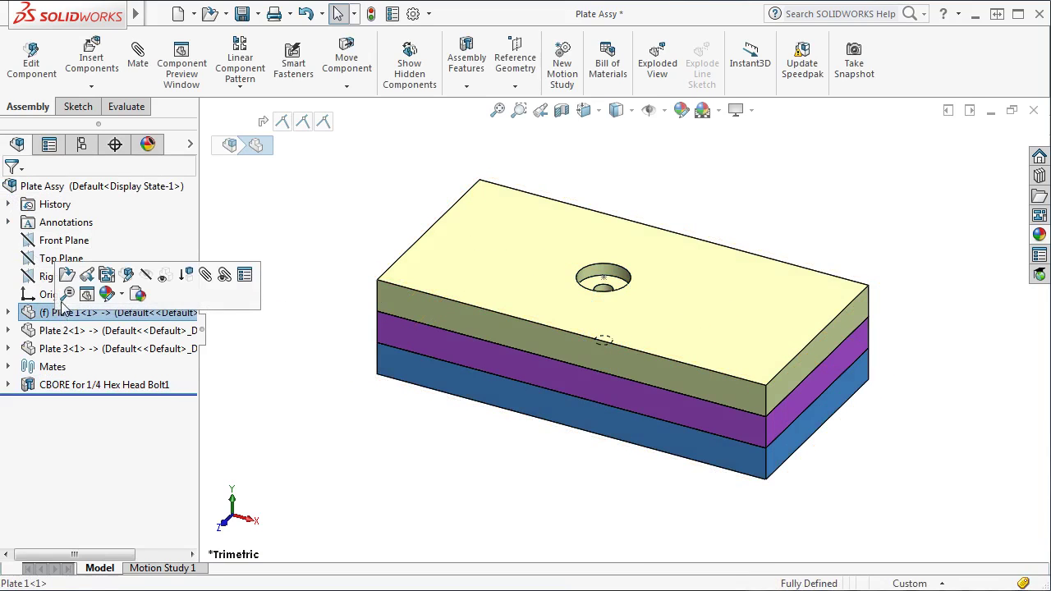
pyautogui.click(67, 275)
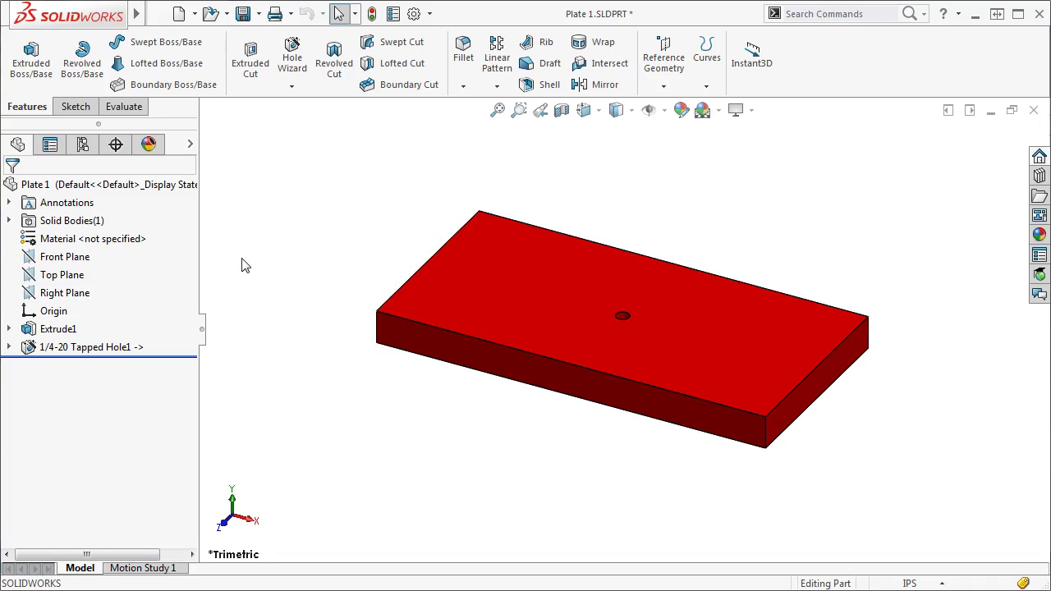
pyautogui.click(69, 348)
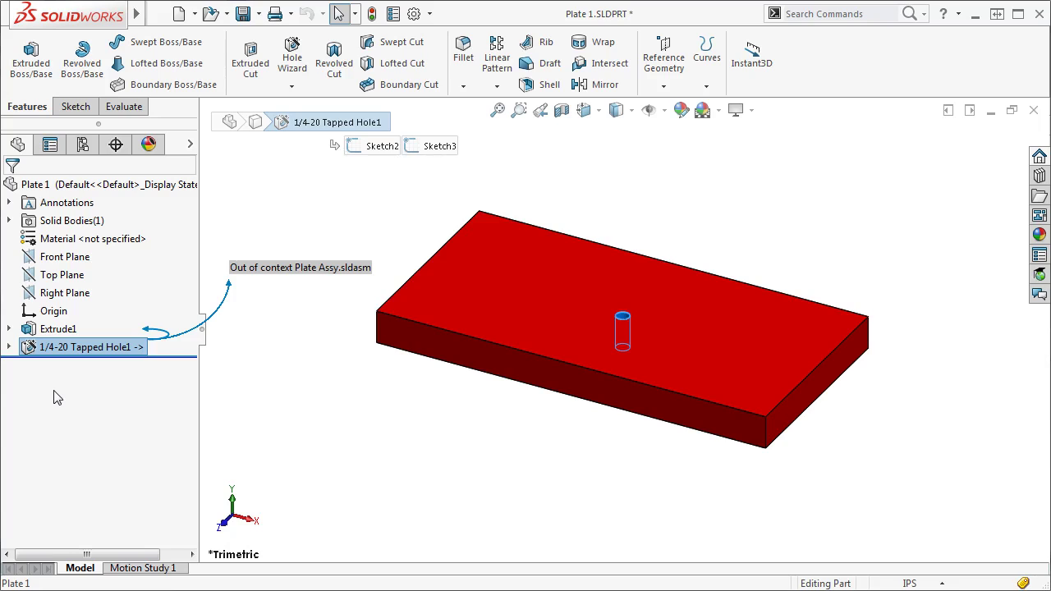
pyautogui.hotkey('ctrl', 'Tab')
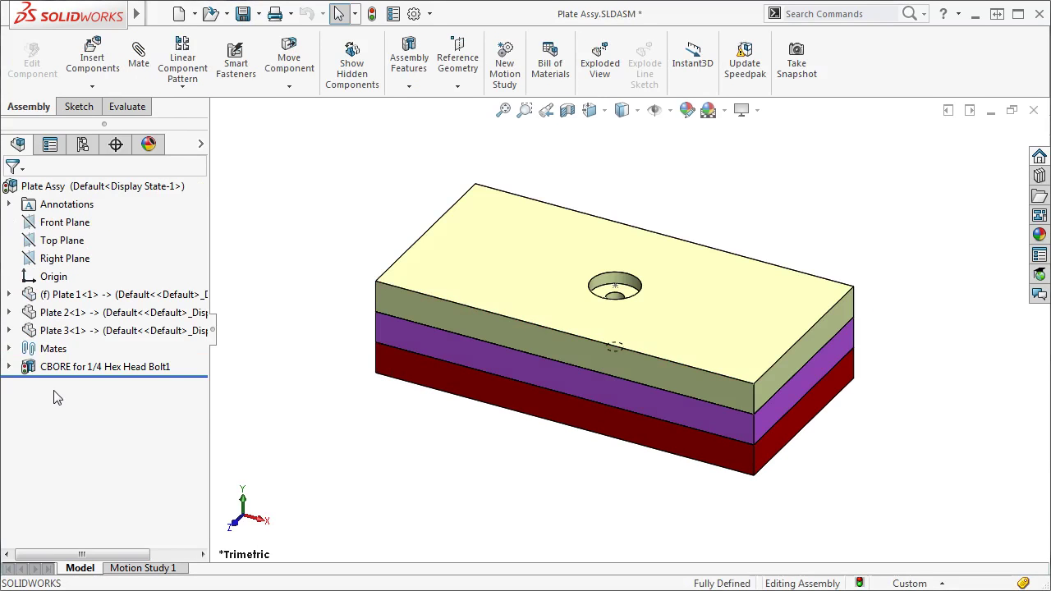
# Delete CBORE for 1/4 Hex Head Bolt1 with its dependent holes, then view Plate 1's part window
pyautogui.click(63, 371)
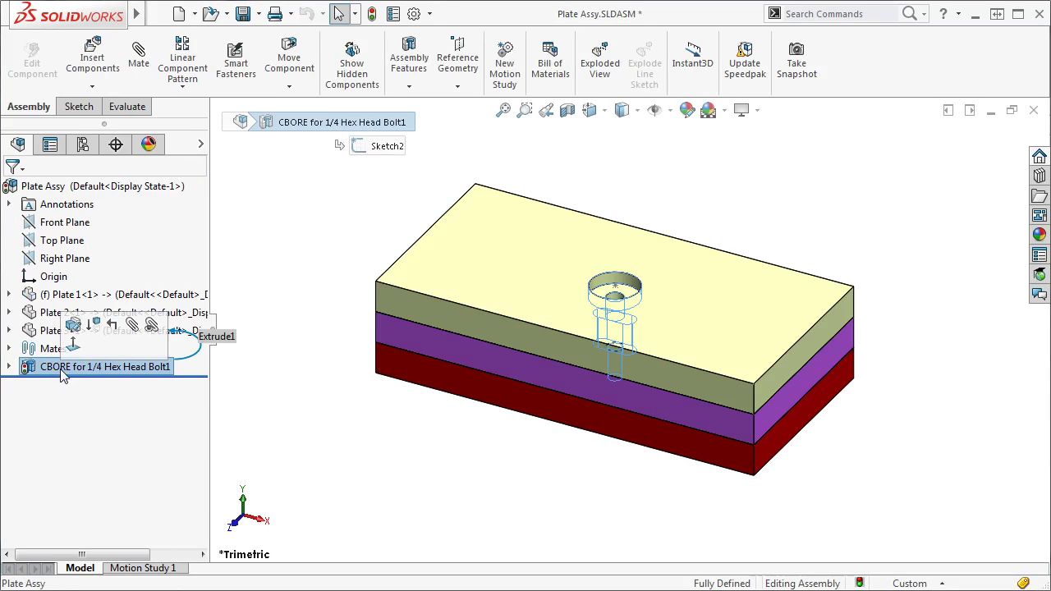
pyautogui.press('Delete')
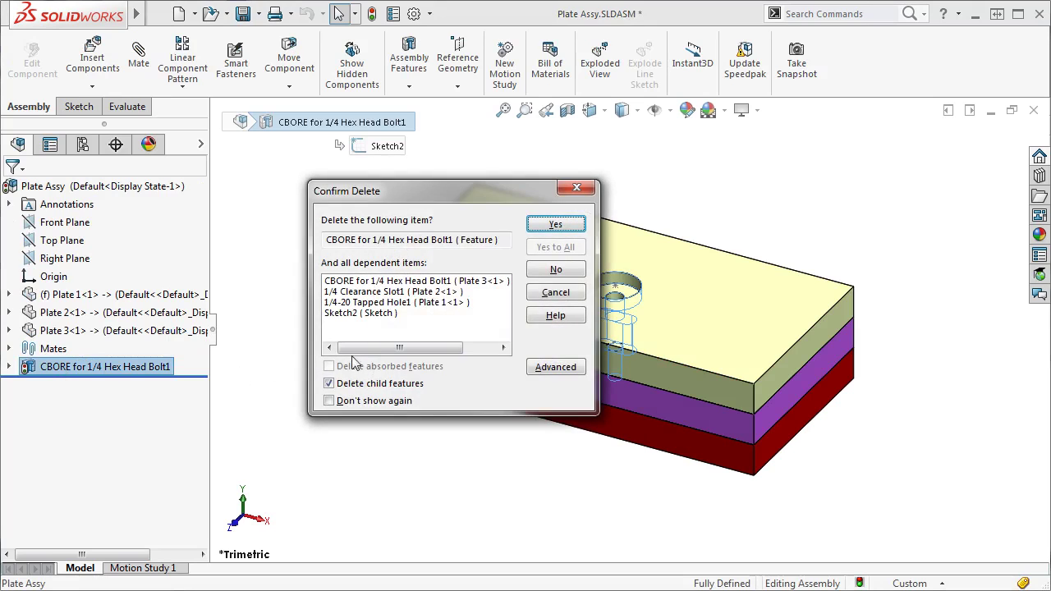
pyautogui.click(555, 224)
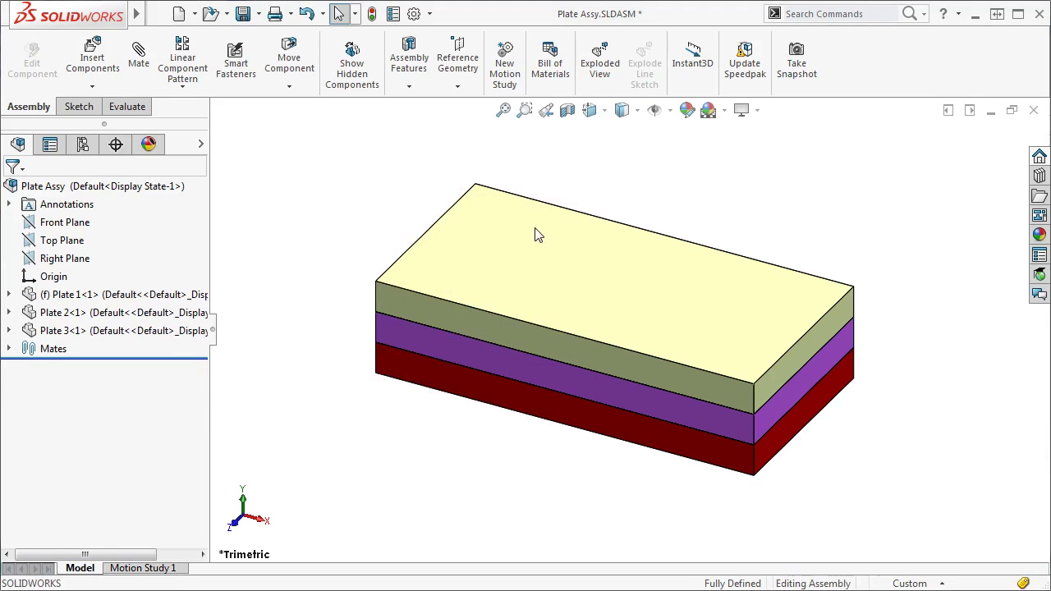
pyautogui.hotkey('ctrl', 'Tab')
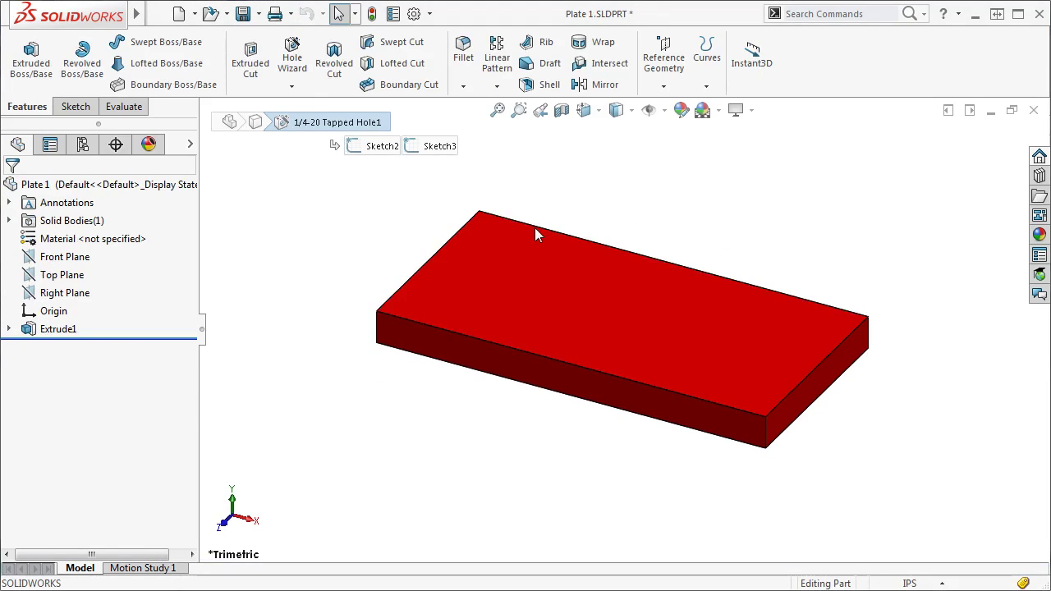